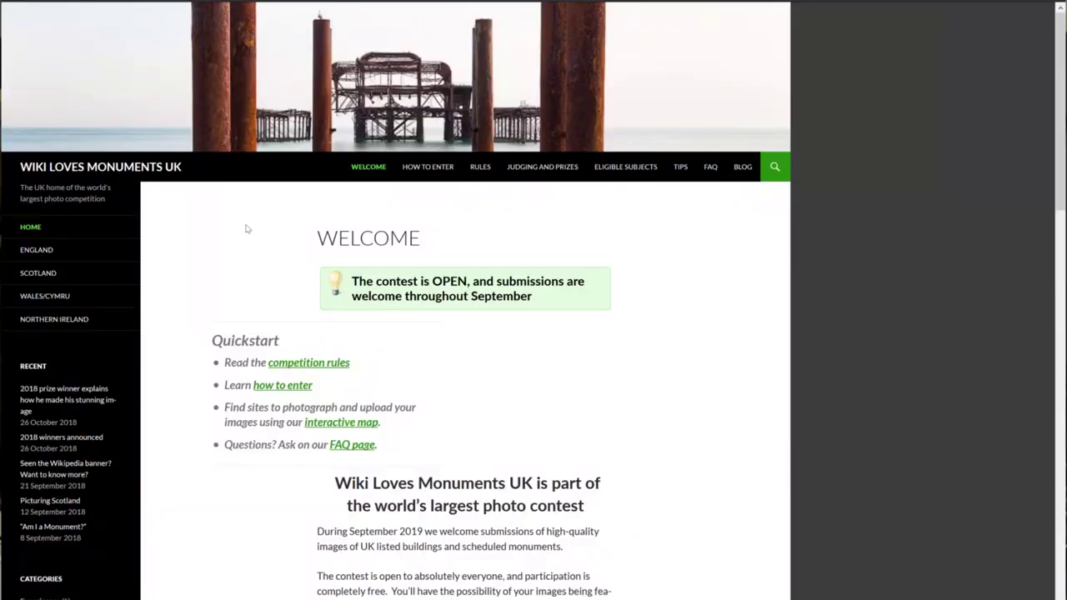
Scroll to step 3 of How to Enter and follow the 'interactive map' link.
{"action": "scroll", "coordinate": [610, 375], "scroll_direction": "down", "scroll_amount": 5}
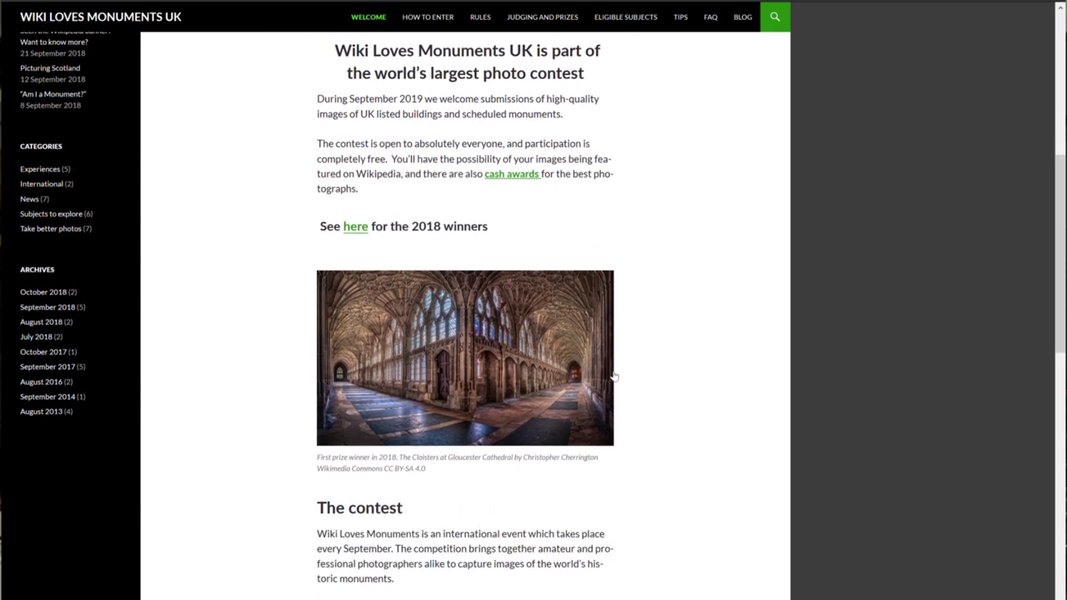
{"action": "scroll", "coordinate": [709, 369], "scroll_direction": "down", "scroll_amount": 1}
{"action": "scroll", "coordinate": [708, 369], "scroll_direction": "up", "scroll_amount": 5}
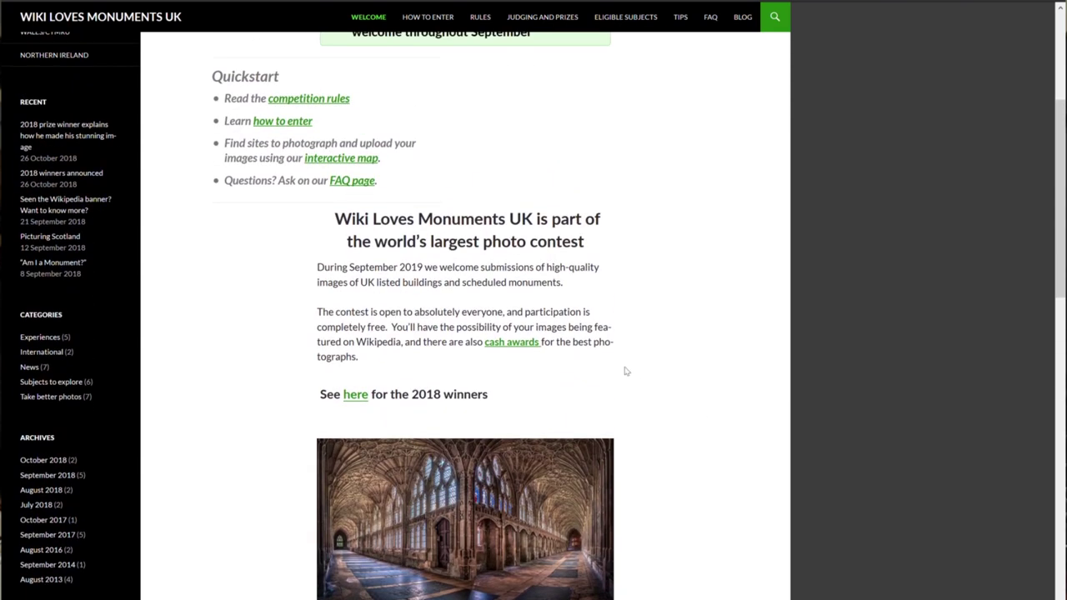
{"action": "scroll", "coordinate": [626, 371], "scroll_direction": "up", "scroll_amount": 2}
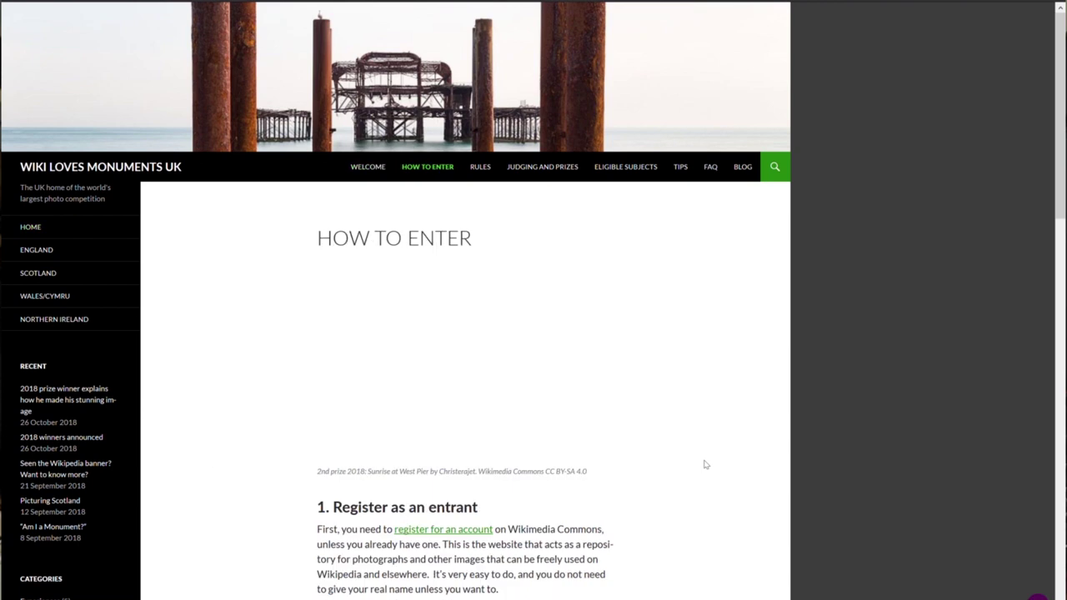
{"action": "scroll", "coordinate": [705, 464], "scroll_direction": "down", "scroll_amount": 5}
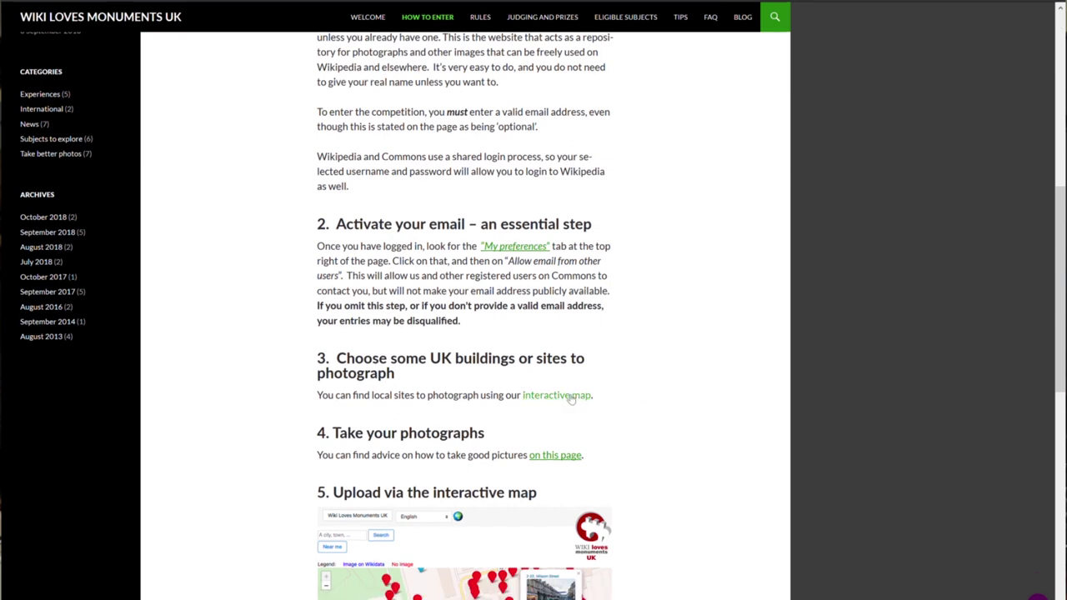
{"action": "scroll", "coordinate": [654, 451], "scroll_direction": "down", "scroll_amount": 3}
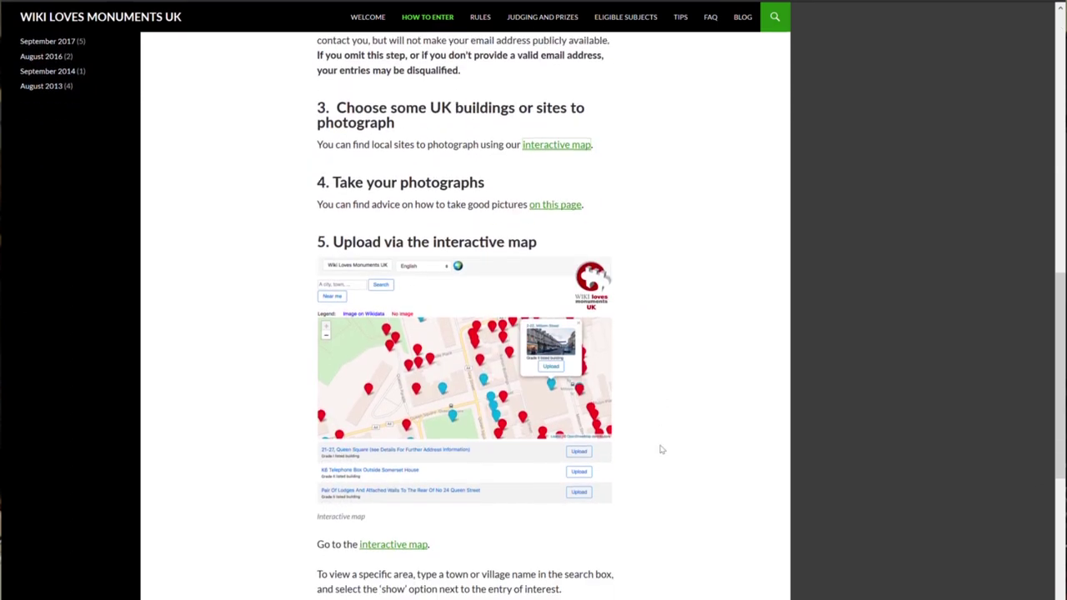
{"action": "left_click", "coordinate": [556, 143]}
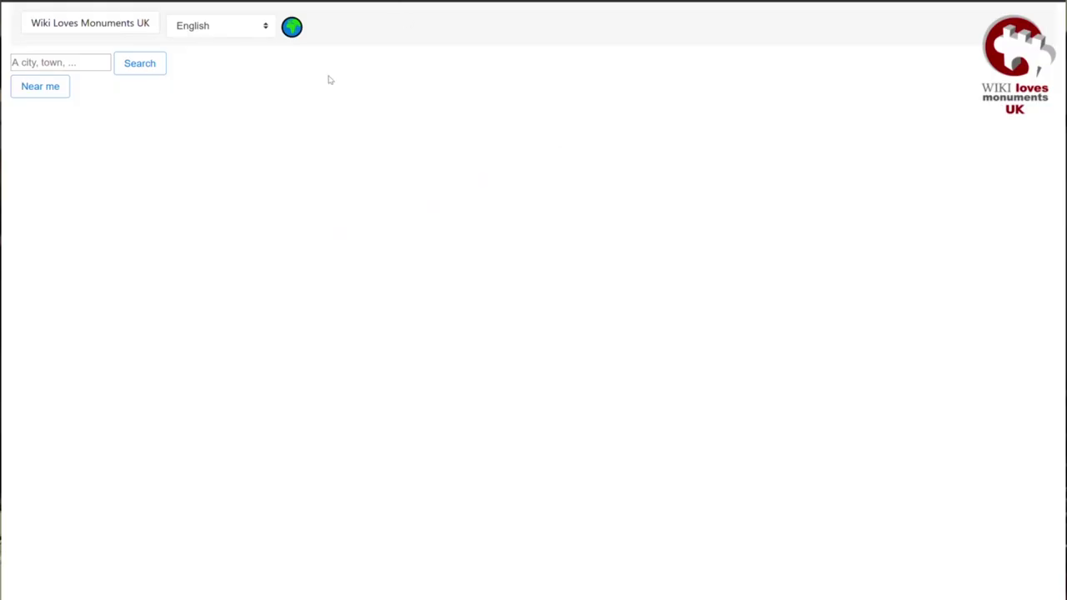
Search the map for 'Orping' and pan across to the West Wickham area.
{"action": "left_click", "coordinate": [86, 68]}
{"action": "type", "text": "Orping"}
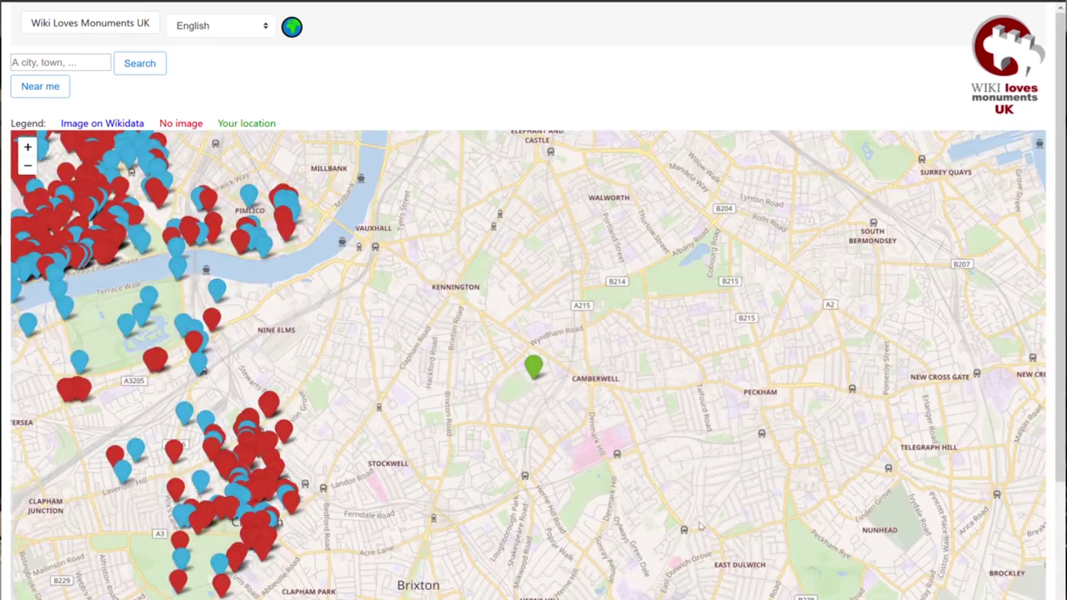
{"action": "left_click_drag", "start_coordinate": [721, 545], "coordinate": [450, 17]}
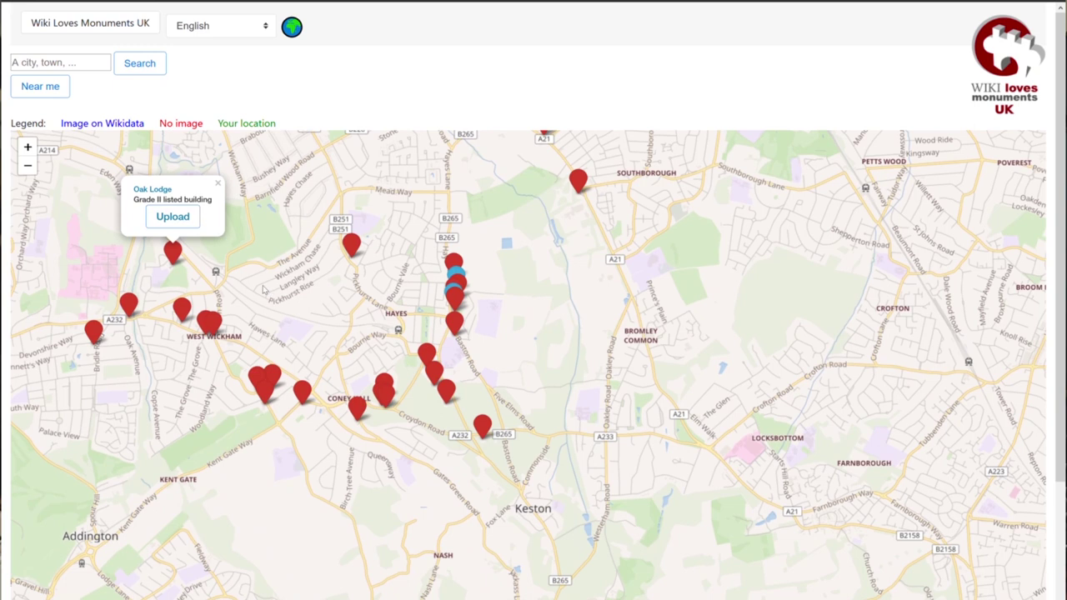
Pan the map south-east, zoom in two levels and centre on the High Elms markers.
{"action": "key", "text": "Right"}
{"action": "key", "text": "Right"}
{"action": "key", "text": "Right"}
{"action": "key", "text": "Down"}
{"action": "key", "text": "Right"}
{"action": "key", "text": "Down"}
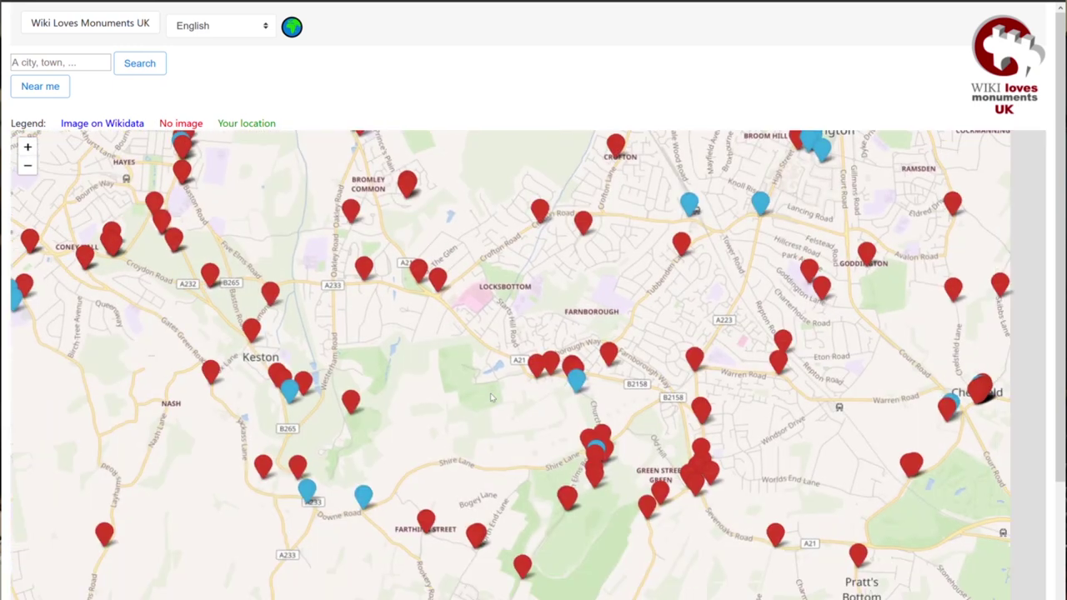
{"action": "key", "text": "Right"}
{"action": "key", "text": "Down"}
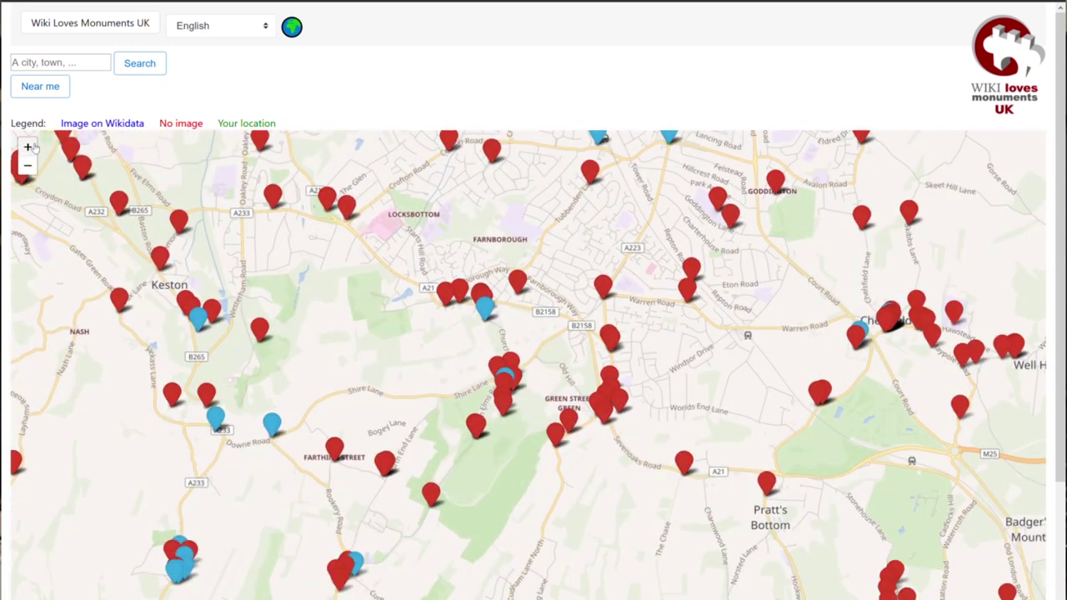
{"action": "left_click", "coordinate": [32, 146]}
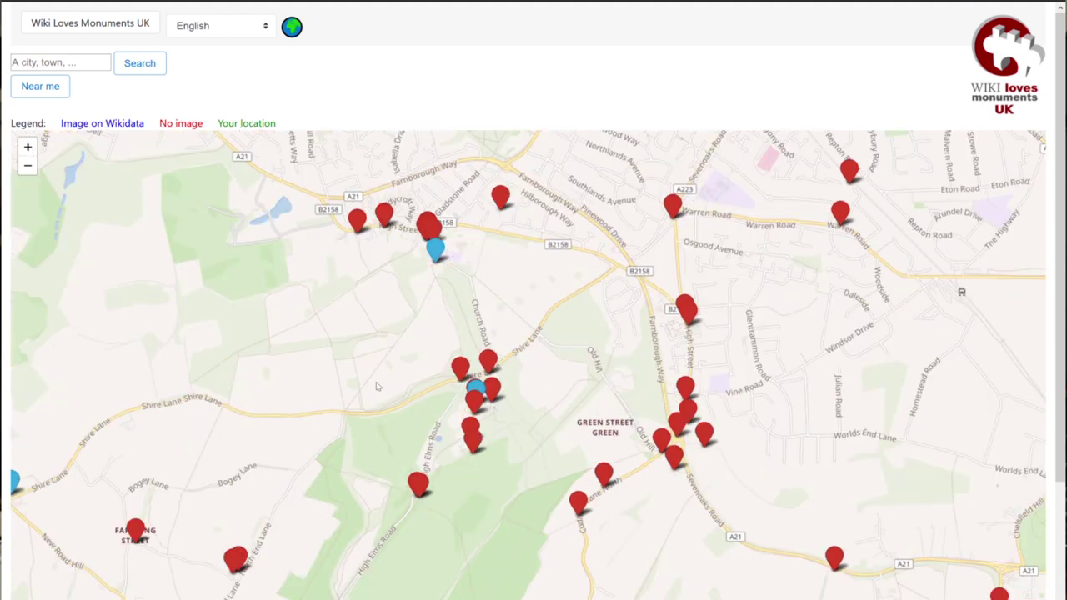
{"action": "left_click", "coordinate": [28, 147]}
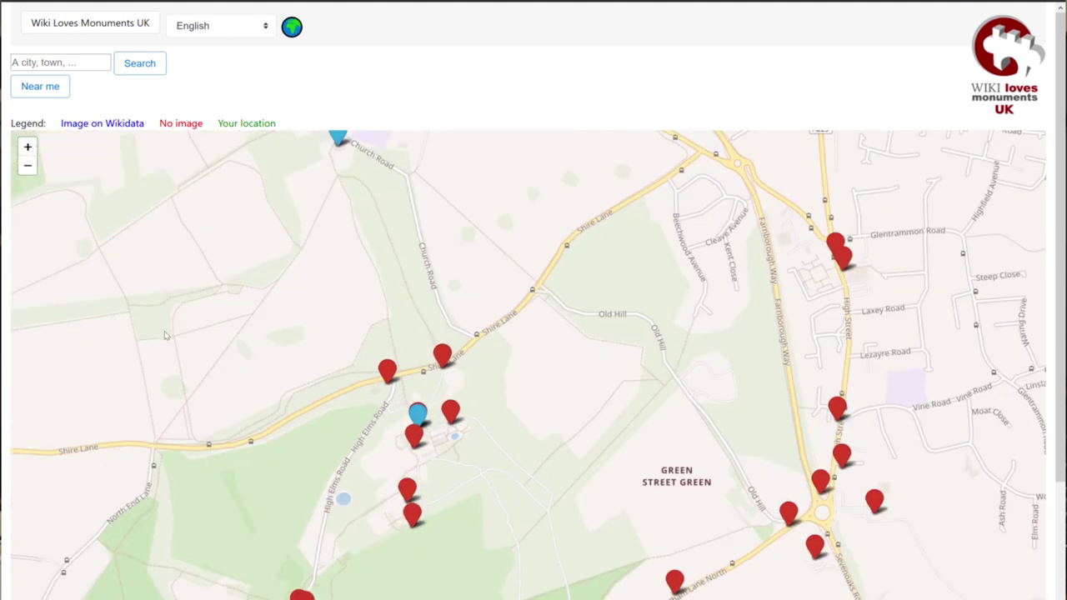
{"action": "left_click_drag", "start_coordinate": [388, 555], "coordinate": [515, 433]}
Find the Stone Garden Shelter marker among the park's monuments and start its upload.
{"action": "left_click", "coordinate": [428, 479]}
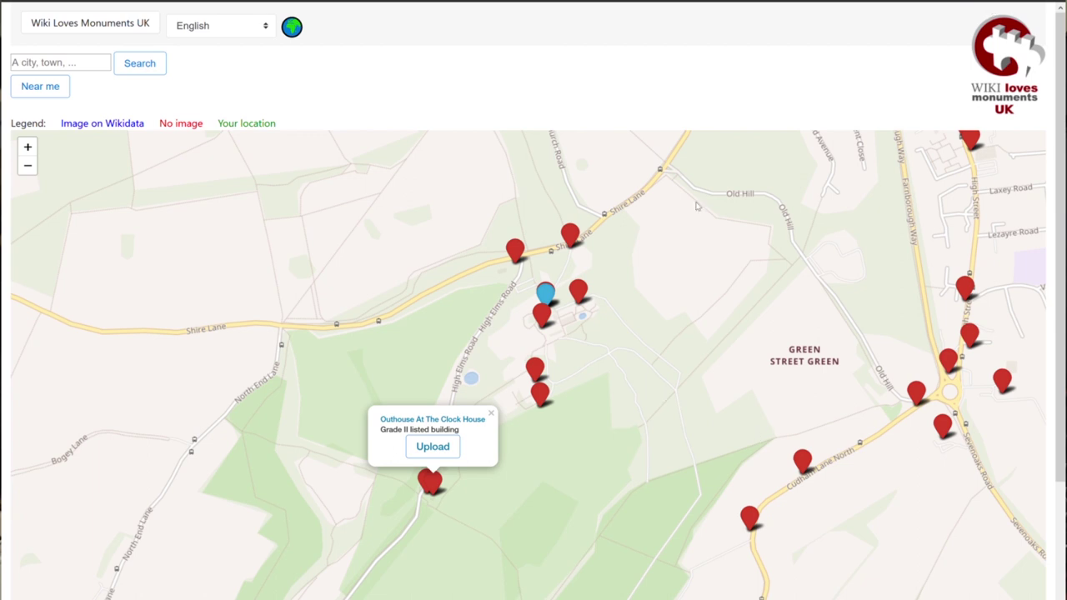
{"action": "left_click", "coordinate": [579, 288]}
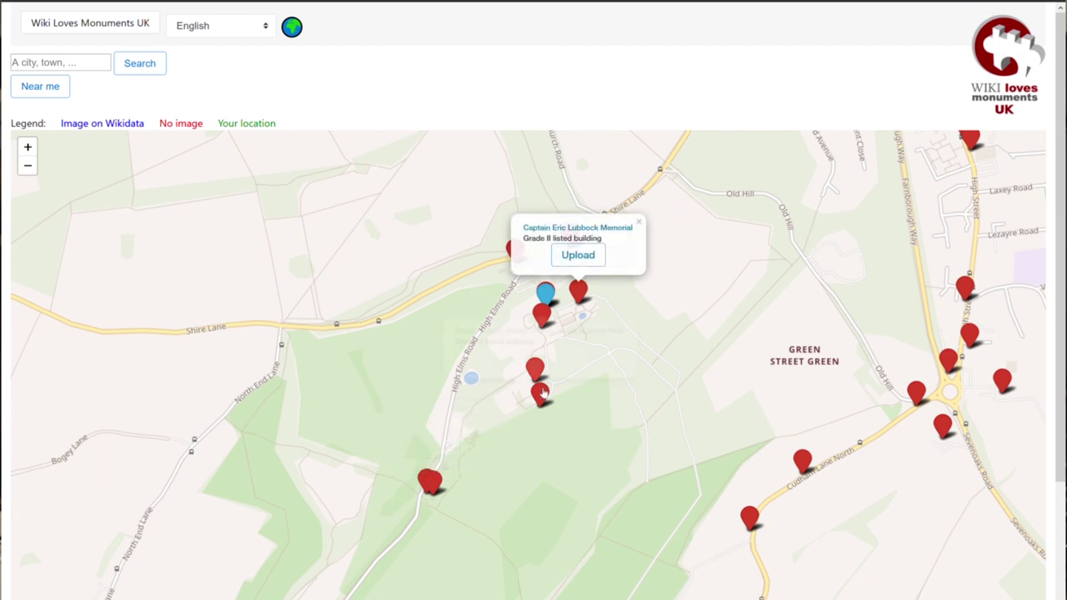
{"action": "left_click", "coordinate": [541, 390]}
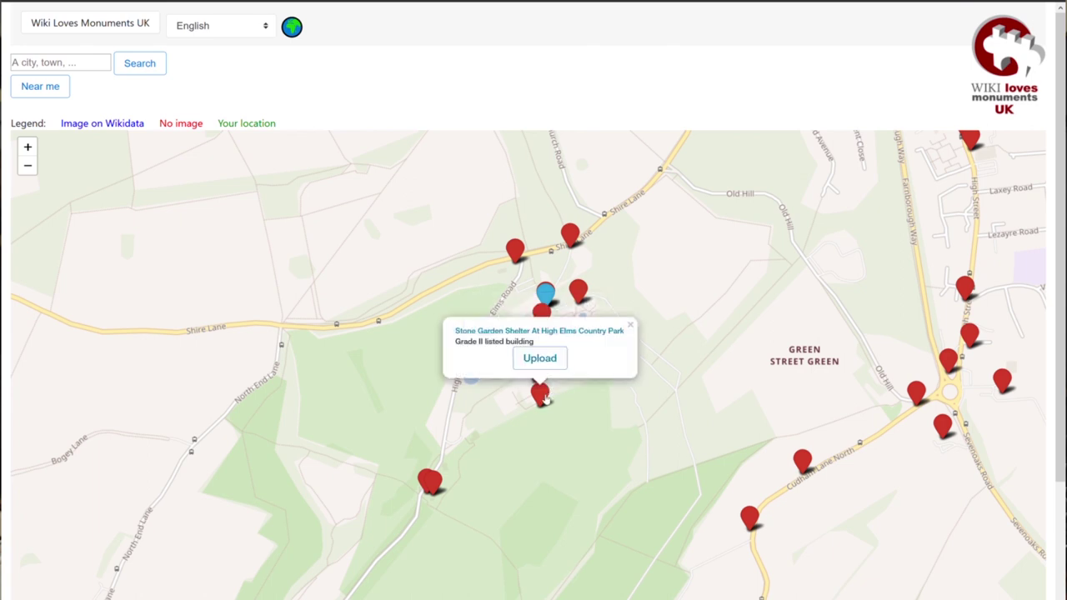
{"action": "left_click", "coordinate": [541, 392]}
{"action": "left_click", "coordinate": [541, 392]}
{"action": "left_click", "coordinate": [540, 360]}
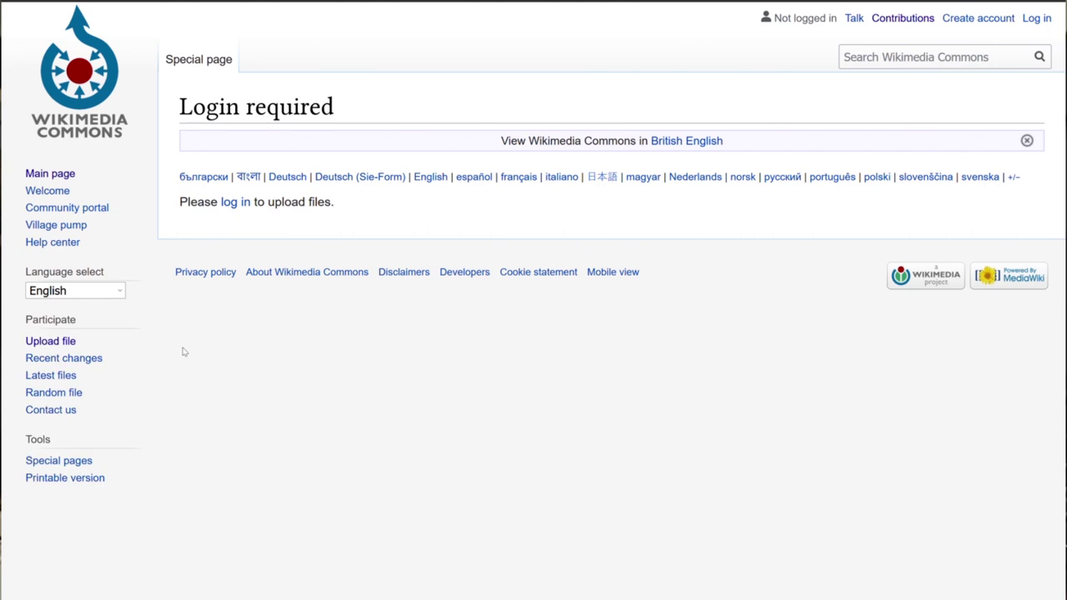
Log in to Wikimedia Commons with the autofilled account credentials.
{"action": "left_click", "coordinate": [235, 204]}
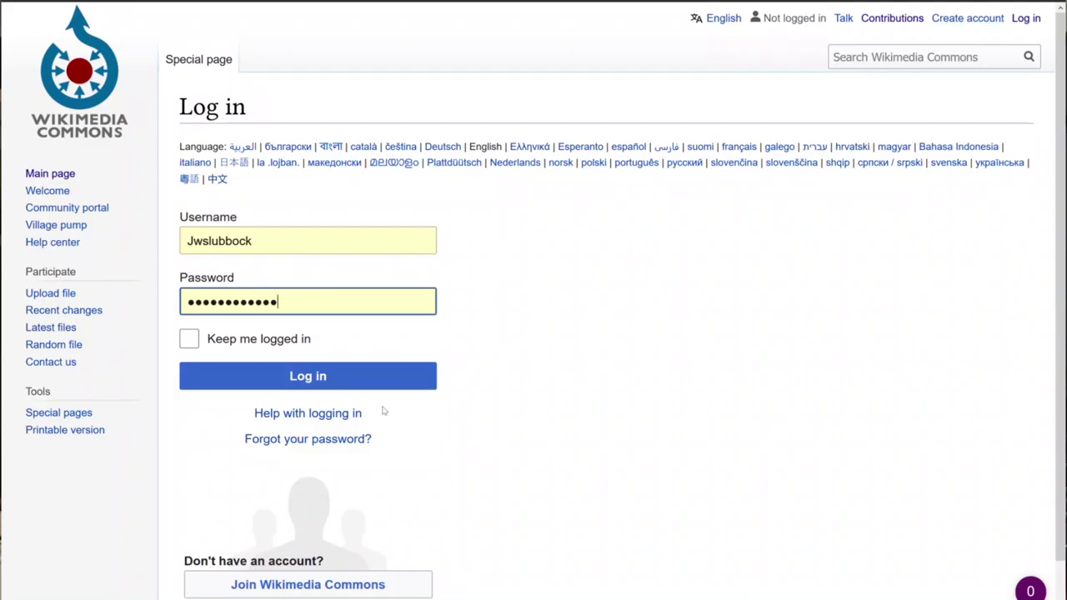
{"action": "left_click", "coordinate": [310, 377]}
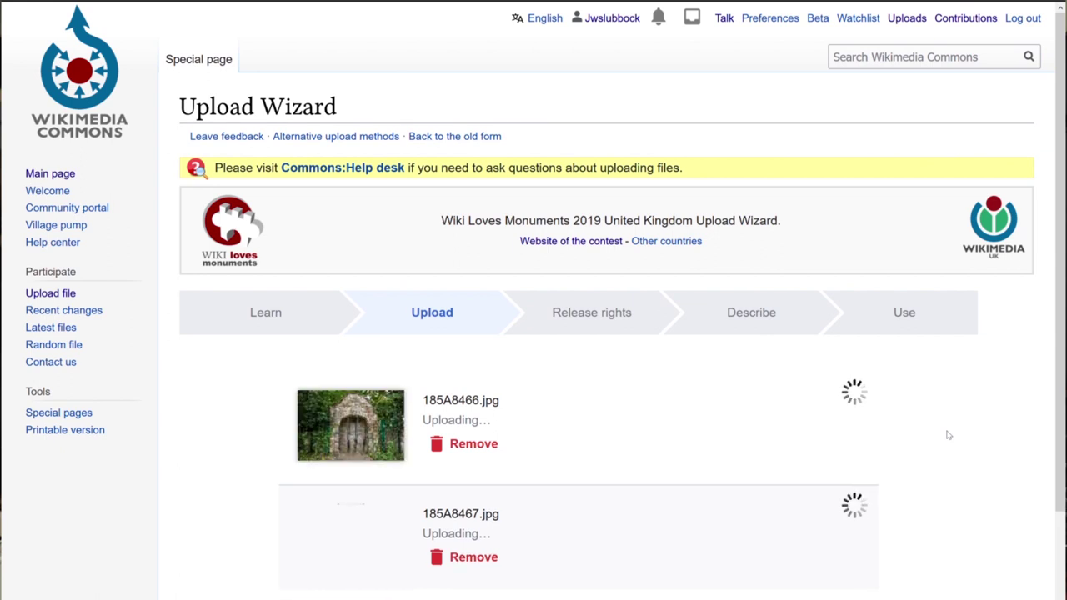
Once both photo uploads finish, continue to the Release rights step.
{"action": "scroll", "coordinate": [947, 434], "scroll_direction": "down", "scroll_amount": 2}
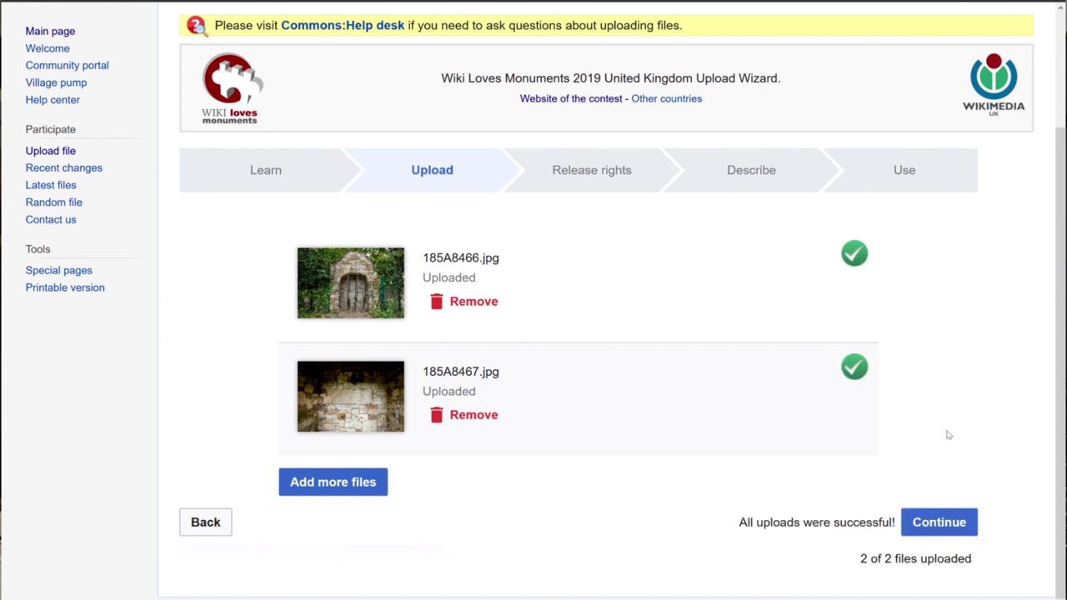
{"action": "left_click", "coordinate": [940, 521]}
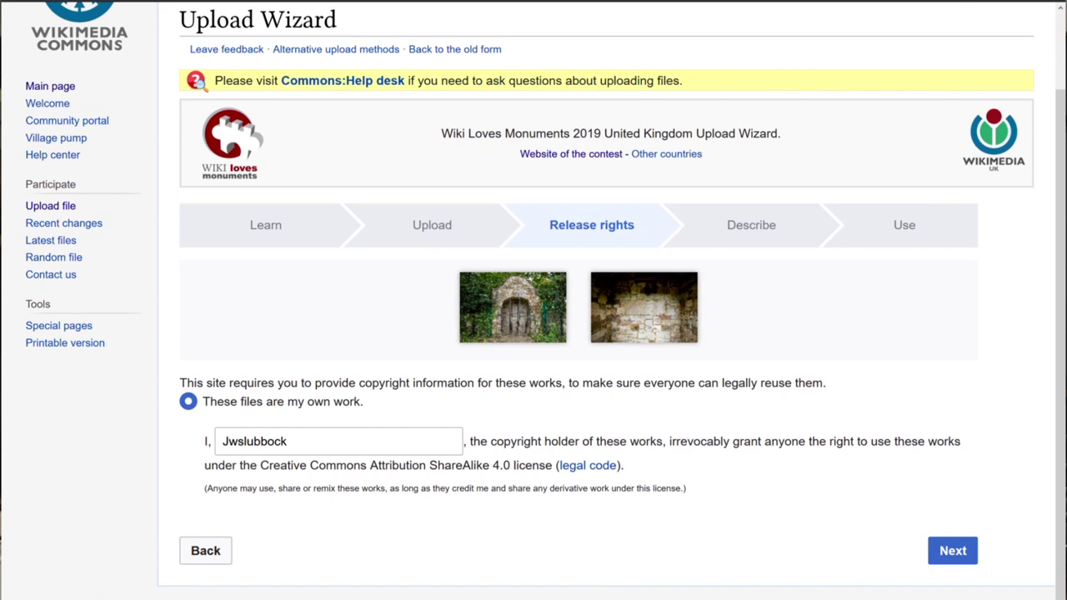
Accept the licence and paste 'Stone Garden Shelter At High Elms Country Park' as both photo titles.
{"action": "left_click", "coordinate": [960, 551]}
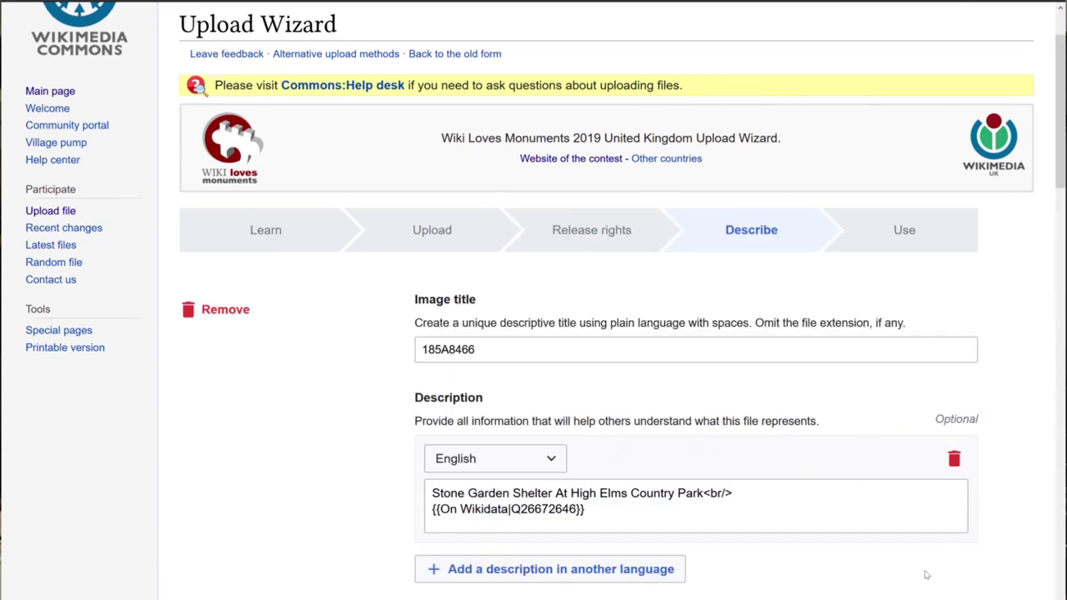
{"action": "scroll", "coordinate": [992, 534], "scroll_direction": "down", "scroll_amount": 2}
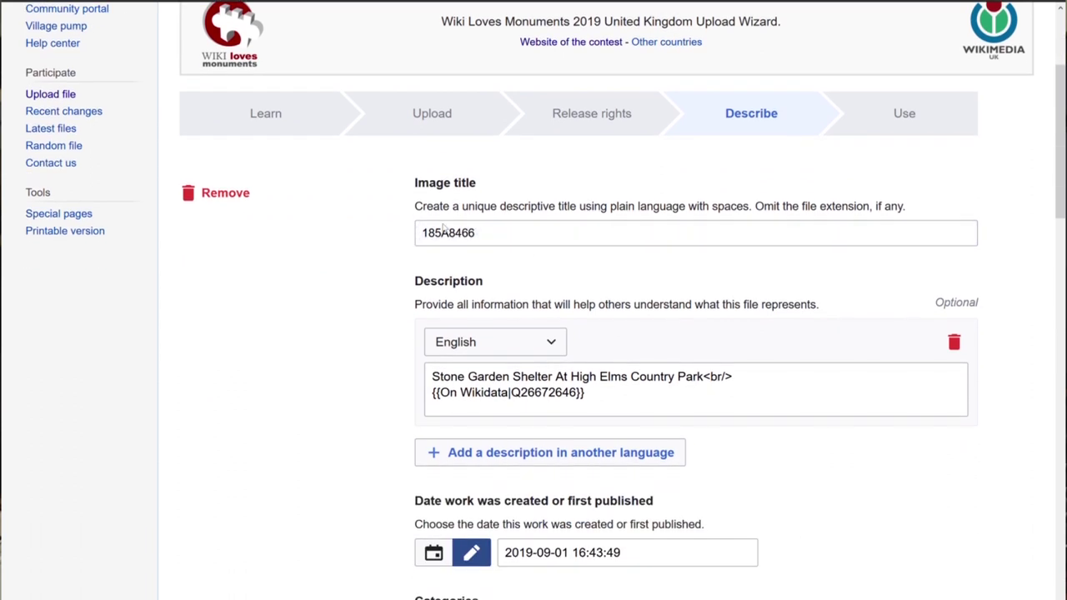
{"action": "double_click", "coordinate": [443, 229]}
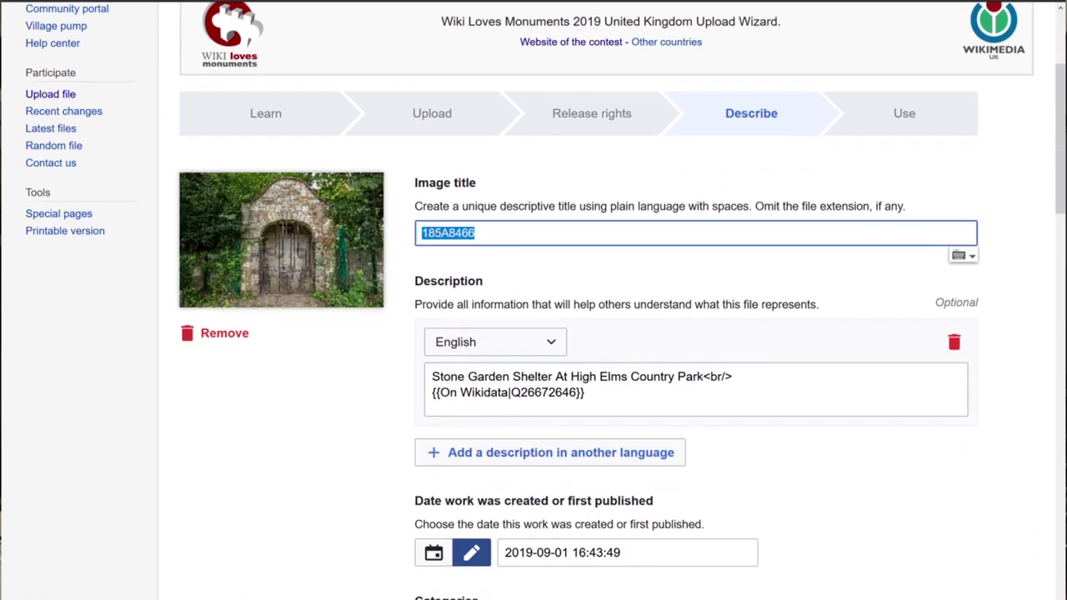
{"action": "type", "text": "Stone Garden Shelter At High Elms Country Park"}
{"action": "scroll", "coordinate": [825, 398], "scroll_direction": "down", "scroll_amount": 9}
{"action": "double_click", "coordinate": [417, 490]}
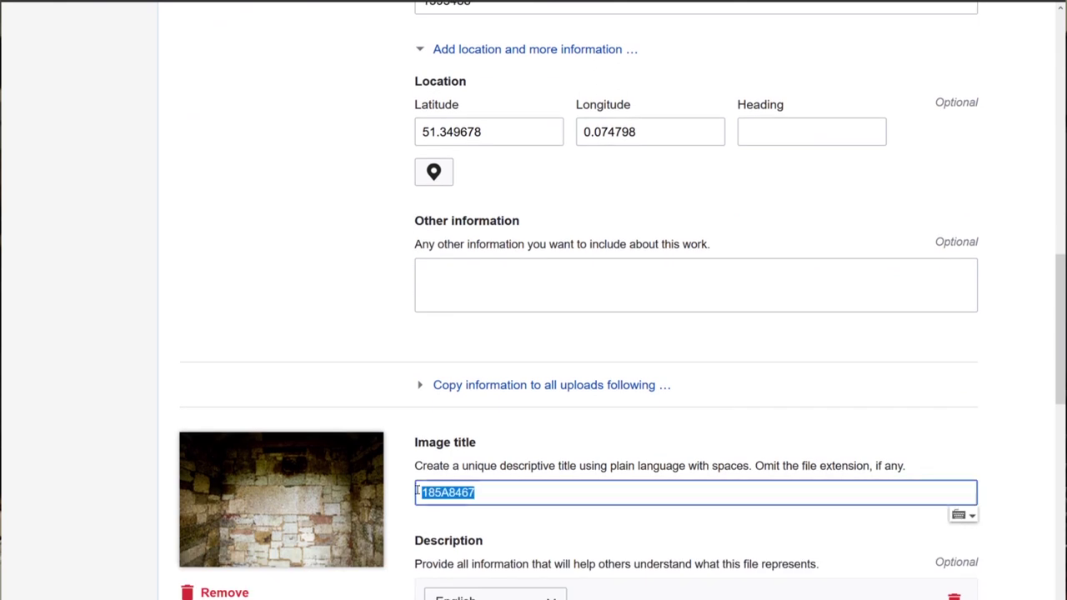
{"action": "type", "text": "Stone Garden Shelter At High Elms Country Park"}
{"action": "scroll", "coordinate": [846, 342], "scroll_direction": "up", "scroll_amount": 7}
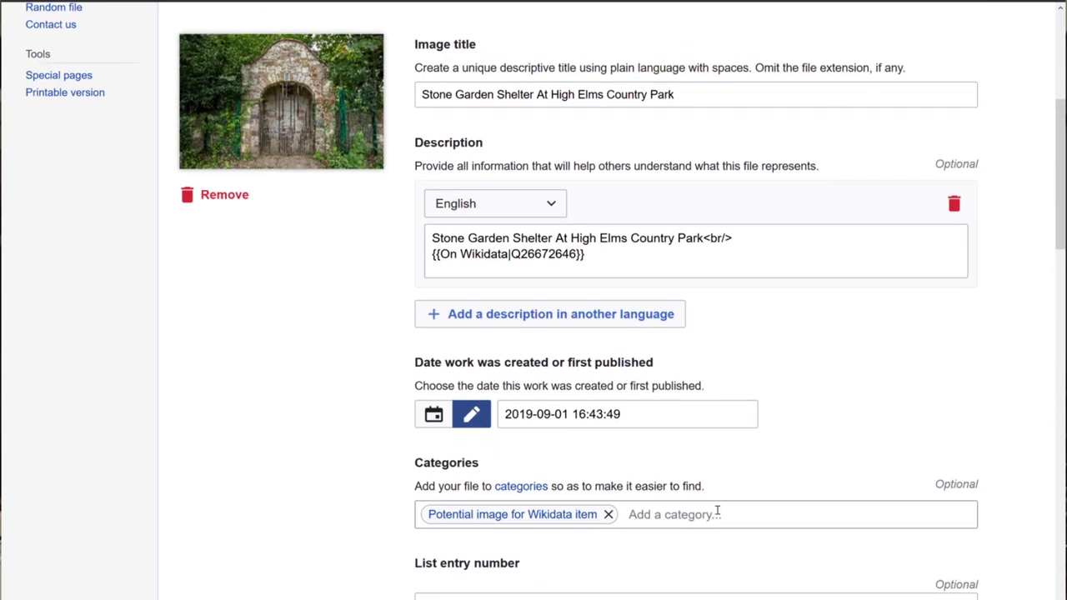
Add the category 'Wiki Loves Monuments 2019 in the United Kingdom' to the first photo.
{"action": "left_click", "coordinate": [719, 517]}
{"action": "type", "text": "Wi"}
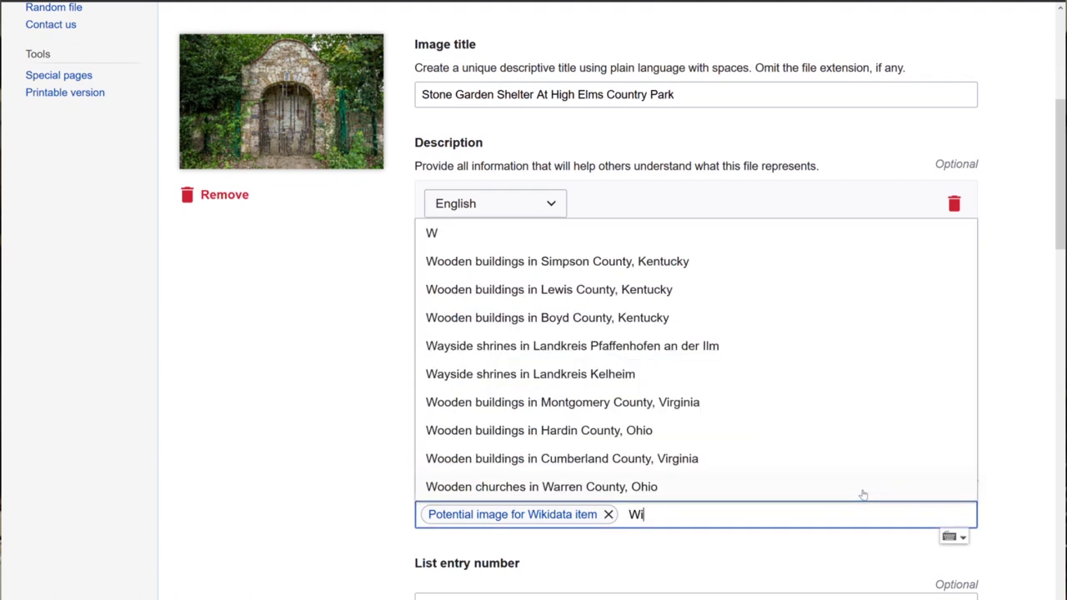
{"action": "type", "text": "ki Loves Monument"}
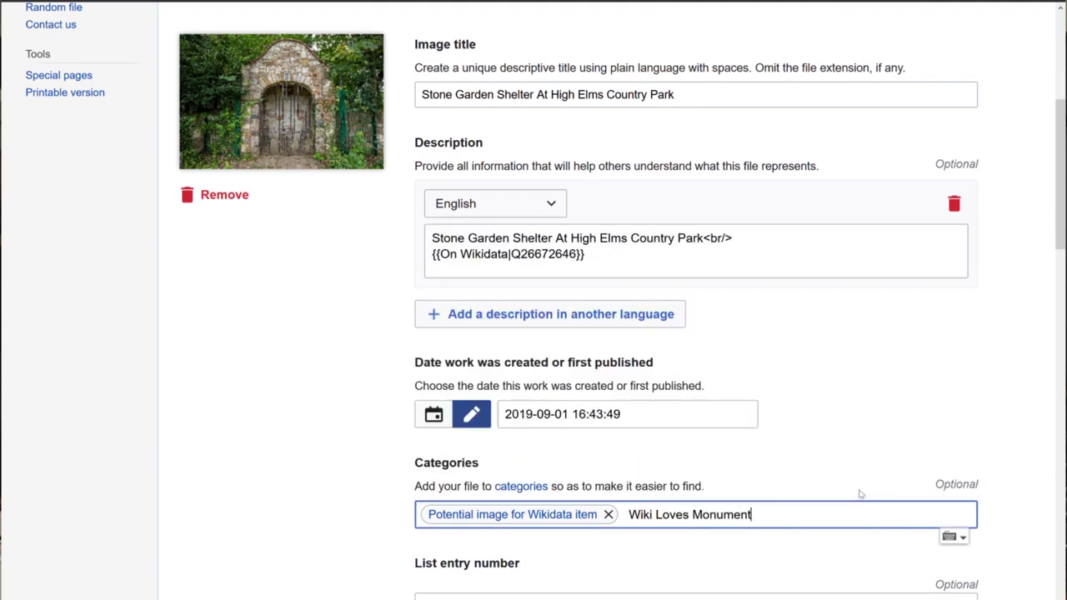
{"action": "type", "text": "s 2019"}
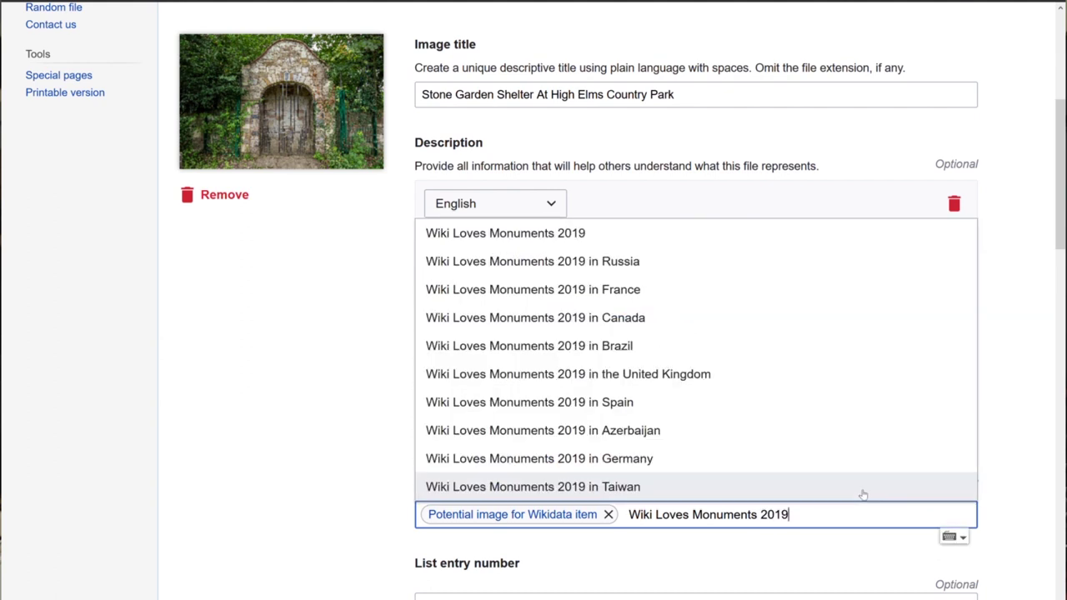
{"action": "type", "text": " in the United Kingdom"}
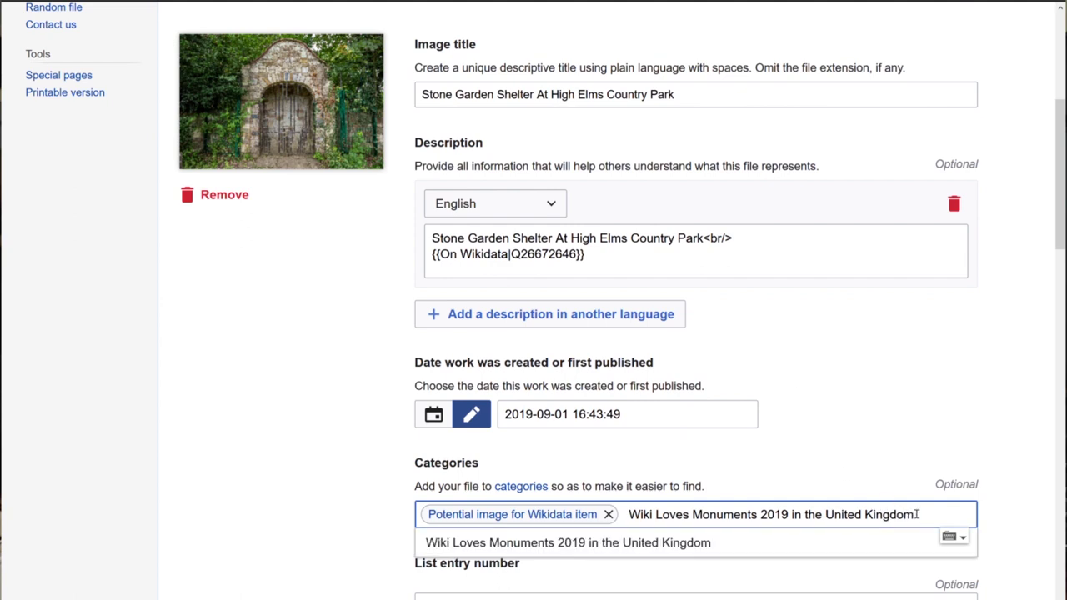
{"action": "left_click_drag", "start_coordinate": [937, 518], "coordinate": [638, 517]}
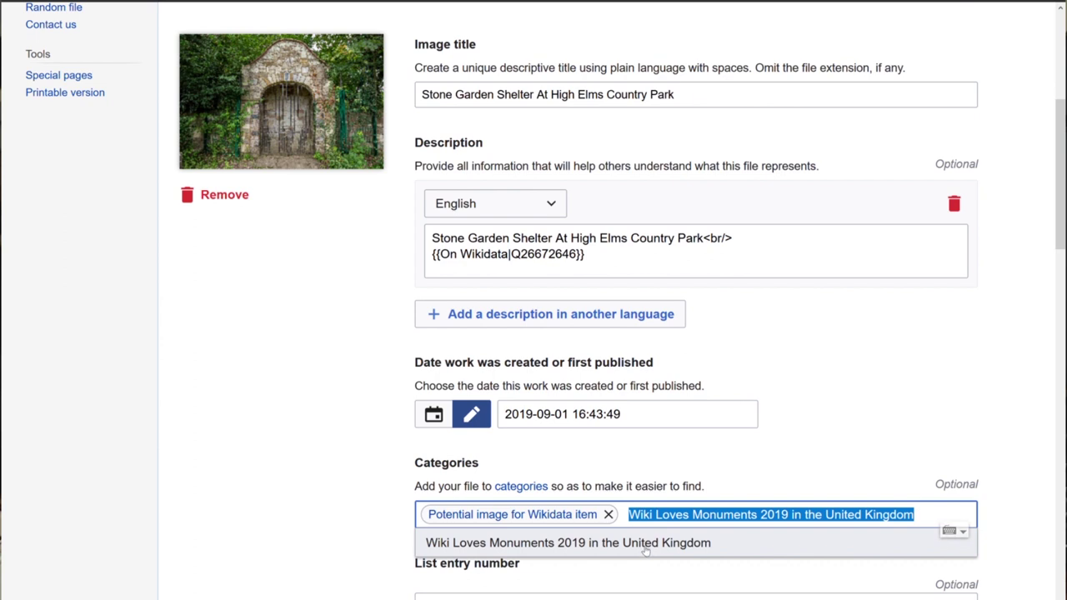
{"action": "left_click", "coordinate": [646, 550]}
Scroll through the second photo's form, reviewing its 'interior' title, categories, list entry and coordinates.
{"action": "scroll", "coordinate": [962, 483], "scroll_direction": "down", "scroll_amount": 5}
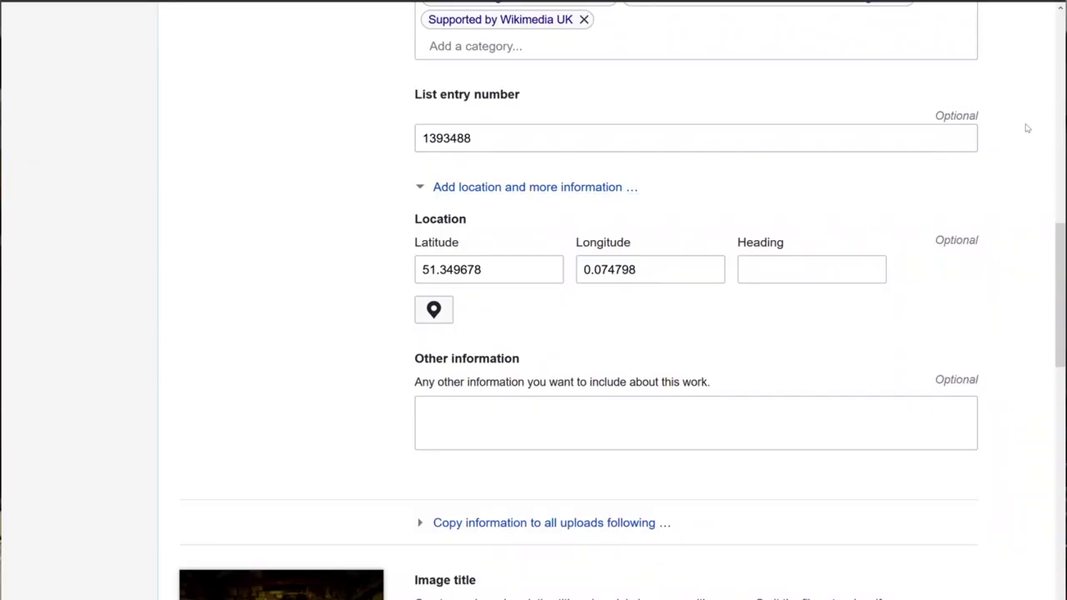
{"action": "scroll", "coordinate": [1027, 319], "scroll_direction": "down", "scroll_amount": 1}
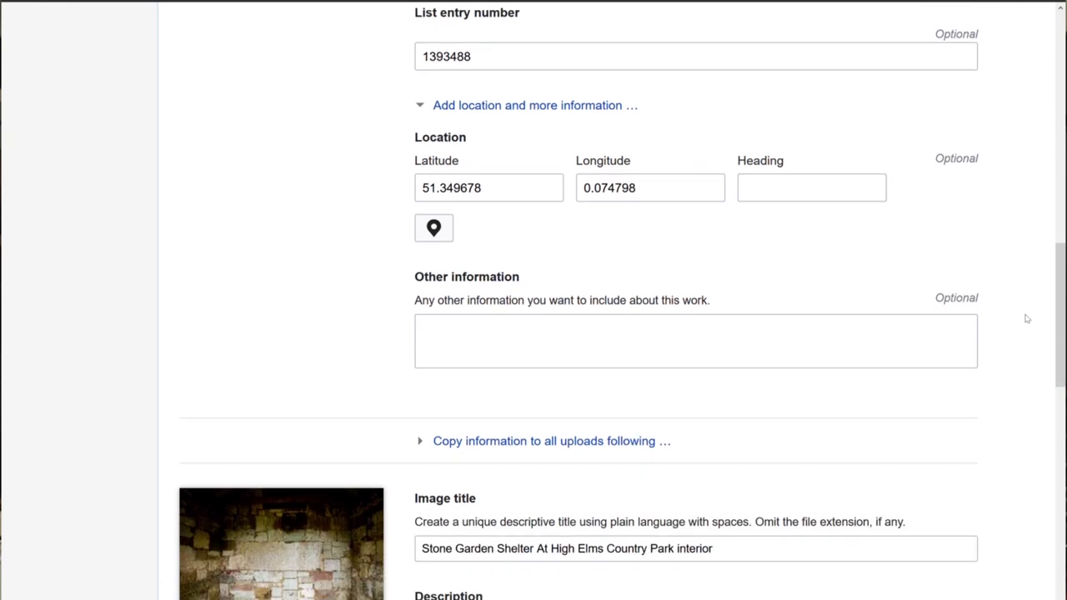
{"action": "scroll", "coordinate": [1027, 318], "scroll_direction": "down", "scroll_amount": 1}
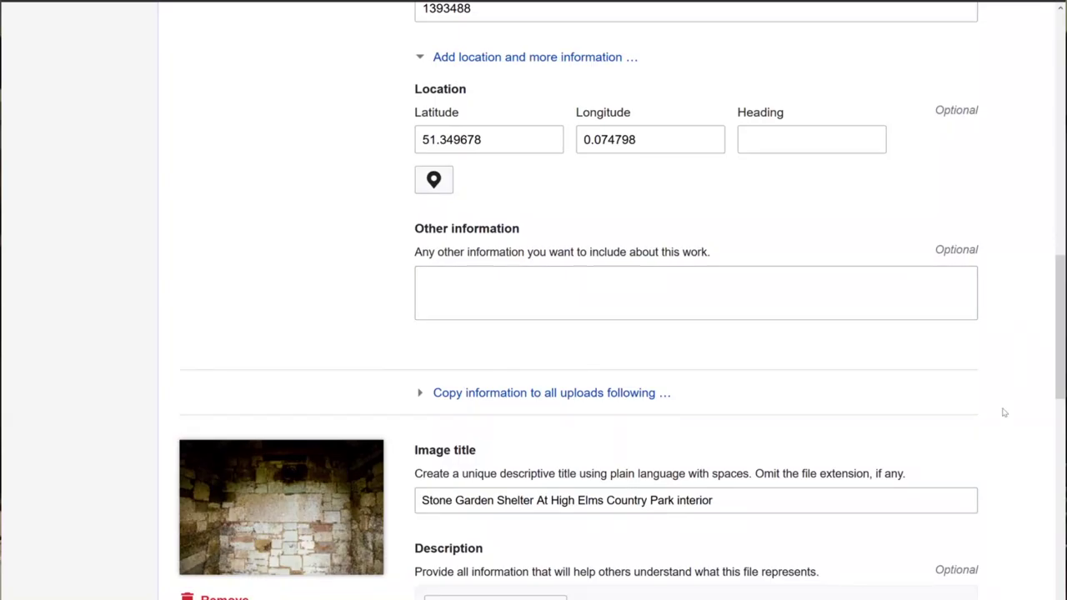
{"action": "scroll", "coordinate": [1004, 411], "scroll_direction": "down", "scroll_amount": 2}
{"action": "scroll", "coordinate": [1004, 412], "scroll_direction": "down", "scroll_amount": 4}
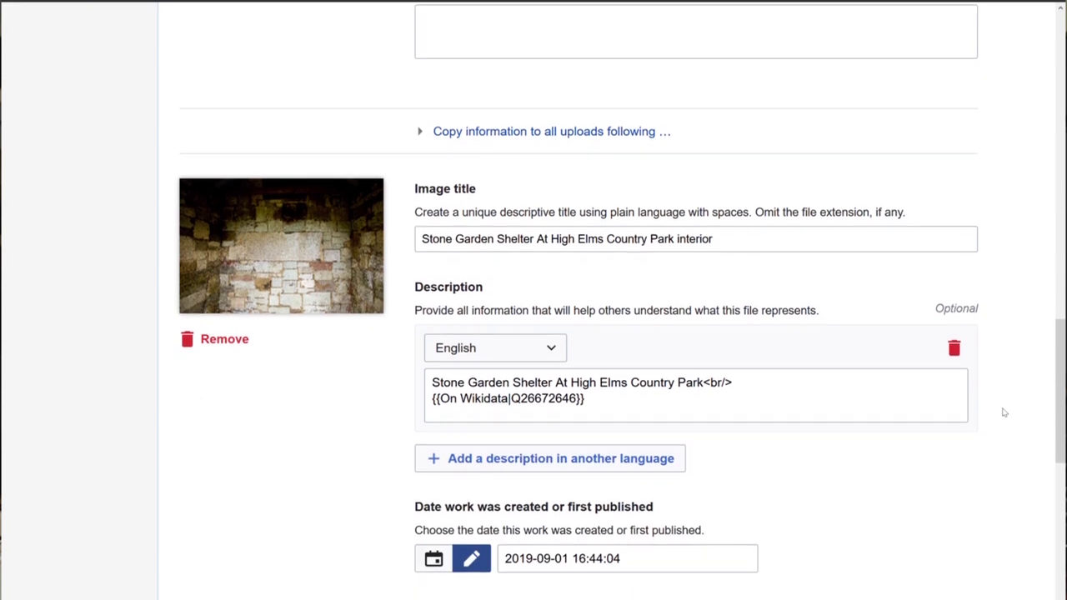
{"action": "scroll", "coordinate": [1003, 412], "scroll_direction": "down", "scroll_amount": 6}
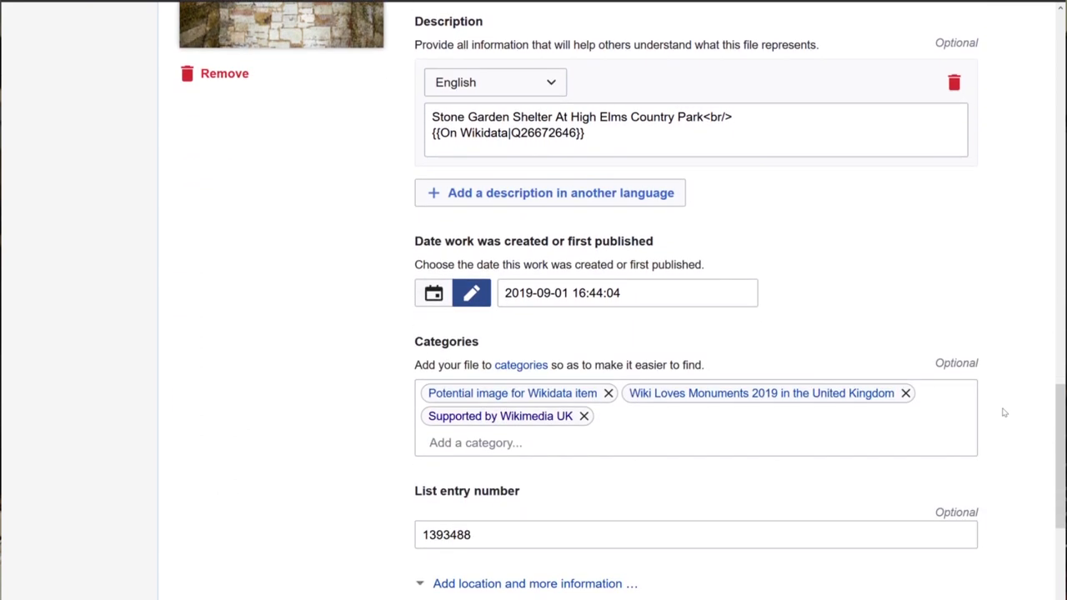
{"action": "scroll", "coordinate": [1003, 412], "scroll_direction": "down", "scroll_amount": 5}
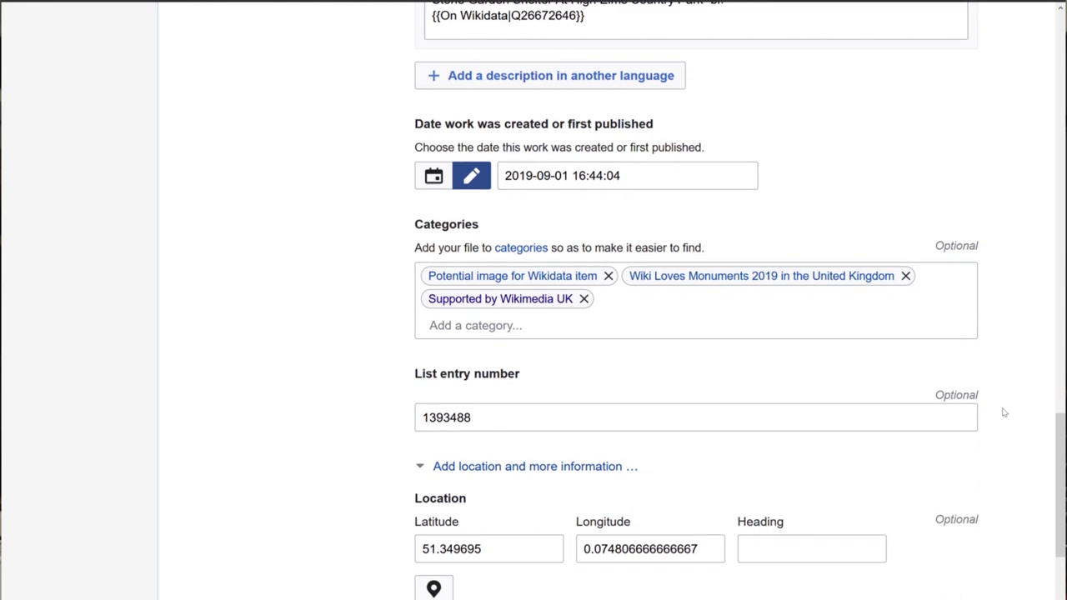
{"action": "scroll", "coordinate": [1004, 412], "scroll_direction": "down", "scroll_amount": 1}
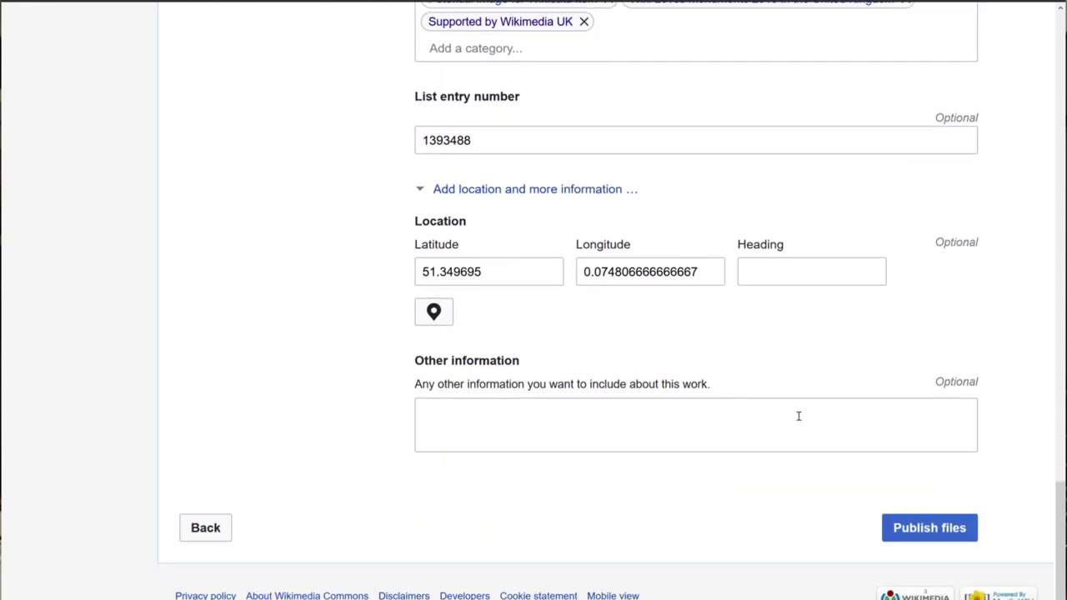
Publish both Stone Garden Shelter photos and scroll through the Judging and Prizes page.
{"action": "left_click", "coordinate": [928, 529]}
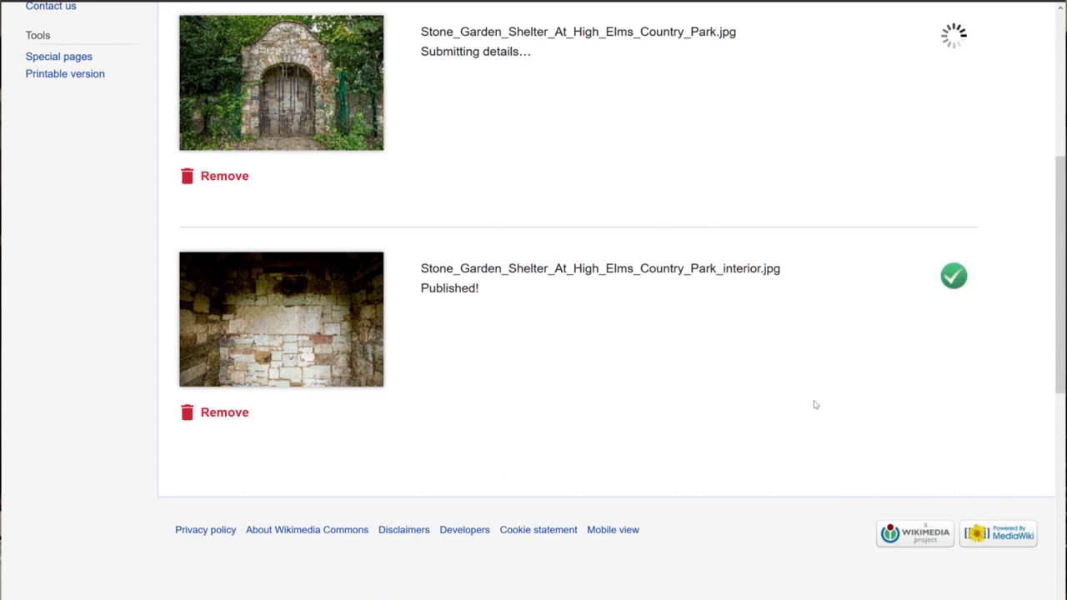
{"action": "scroll", "coordinate": [1017, 428], "scroll_direction": "down", "scroll_amount": 3}
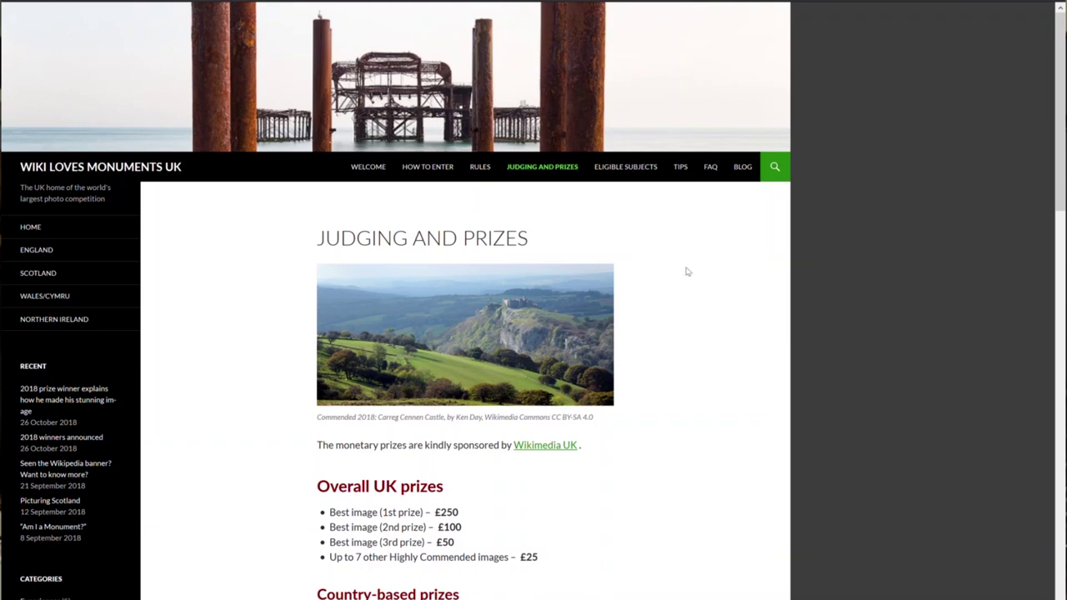
{"action": "scroll", "coordinate": [591, 142], "scroll_direction": "down", "scroll_amount": 3}
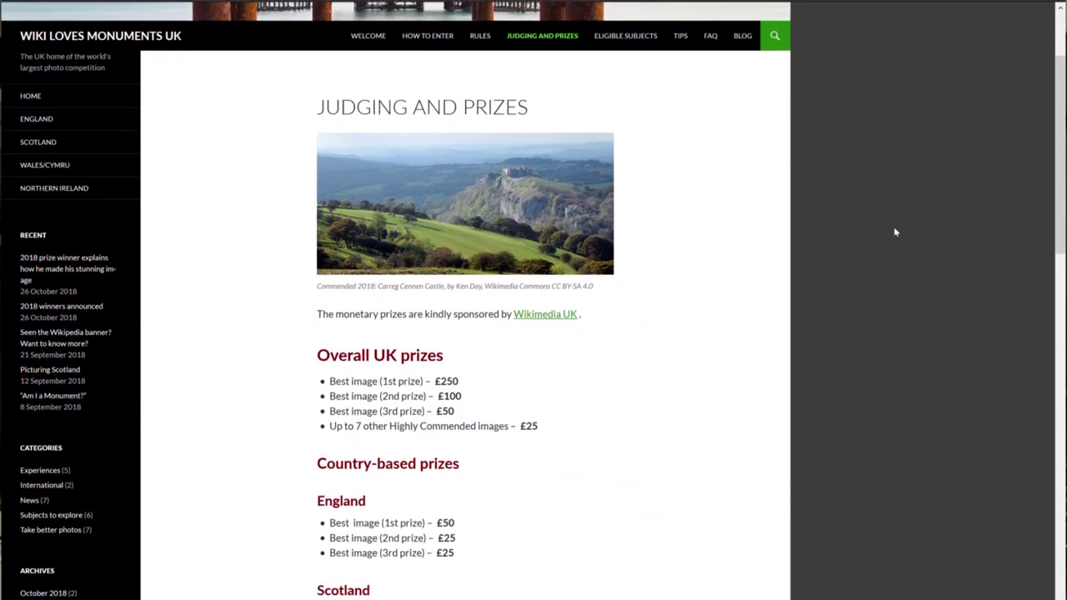
{"action": "scroll", "coordinate": [896, 233], "scroll_direction": "down", "scroll_amount": 3}
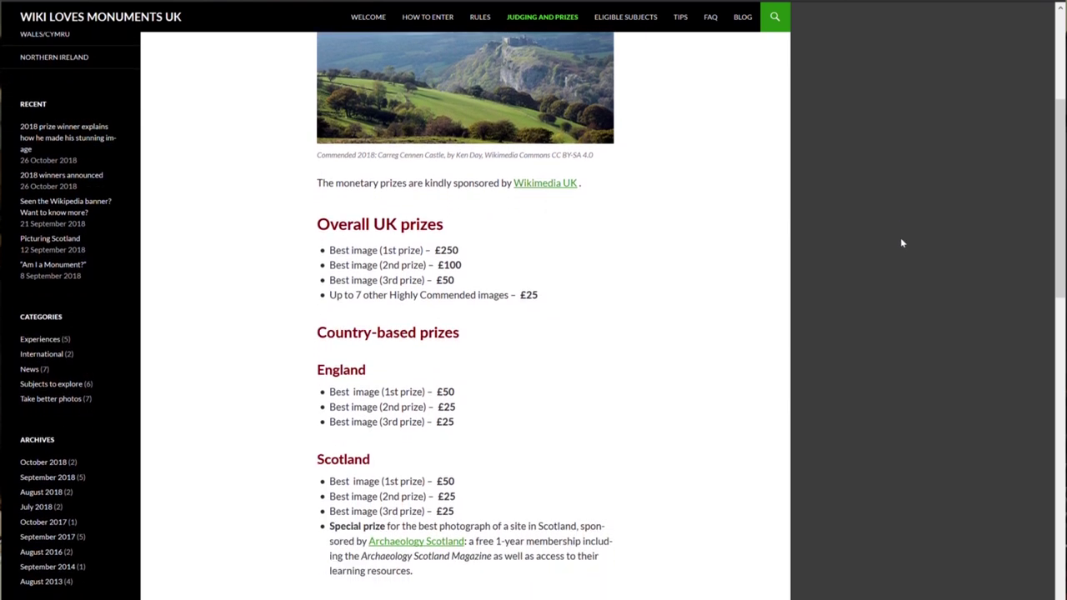
{"action": "scroll", "coordinate": [901, 243], "scroll_direction": "down", "scroll_amount": 2}
{"action": "scroll", "coordinate": [902, 244], "scroll_direction": "down", "scroll_amount": 2}
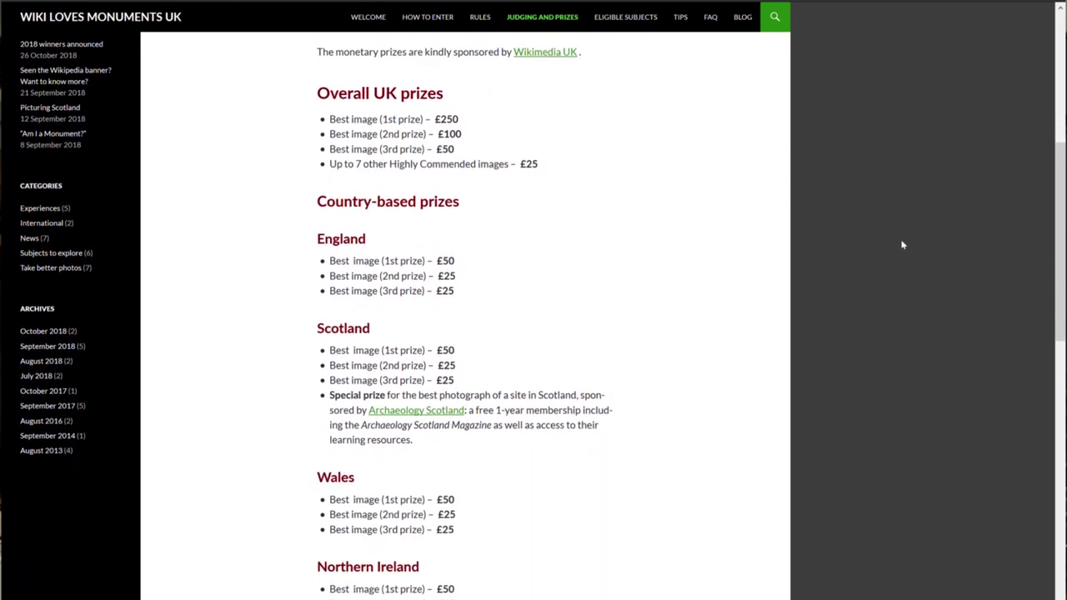